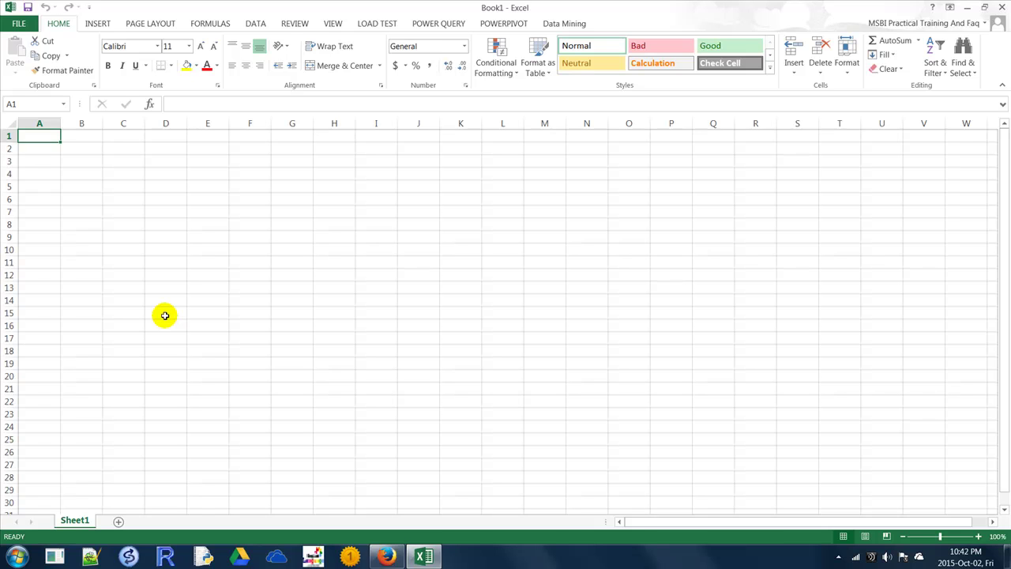
# Step: Switch to the DATA ribbon to show Excel's external-data import commands
pyautogui.click(255, 24)
# Step: Start a From Analysis Services connection from the From Other Sources list
pyautogui.click(252, 25)
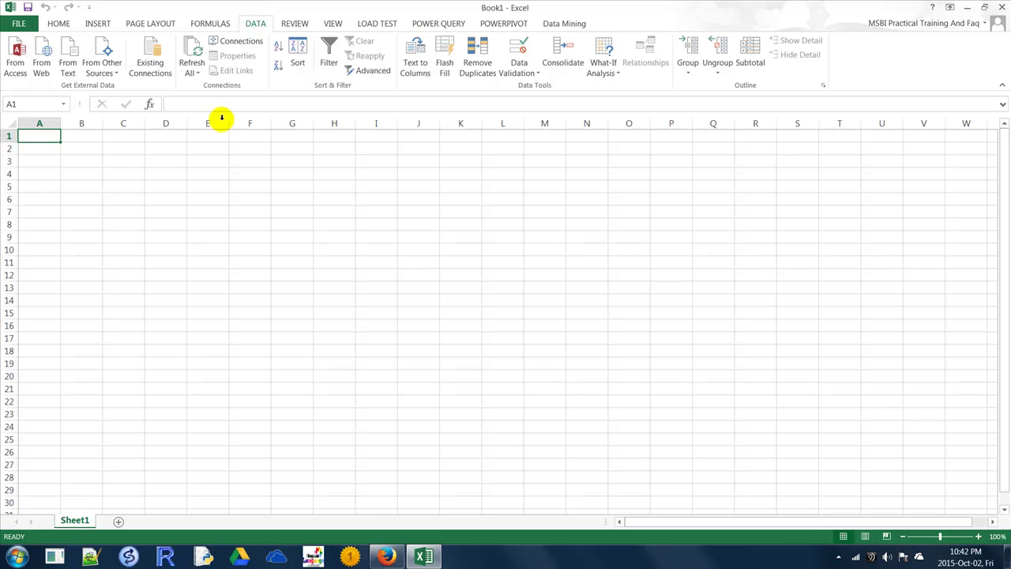
pyautogui.click(108, 74)
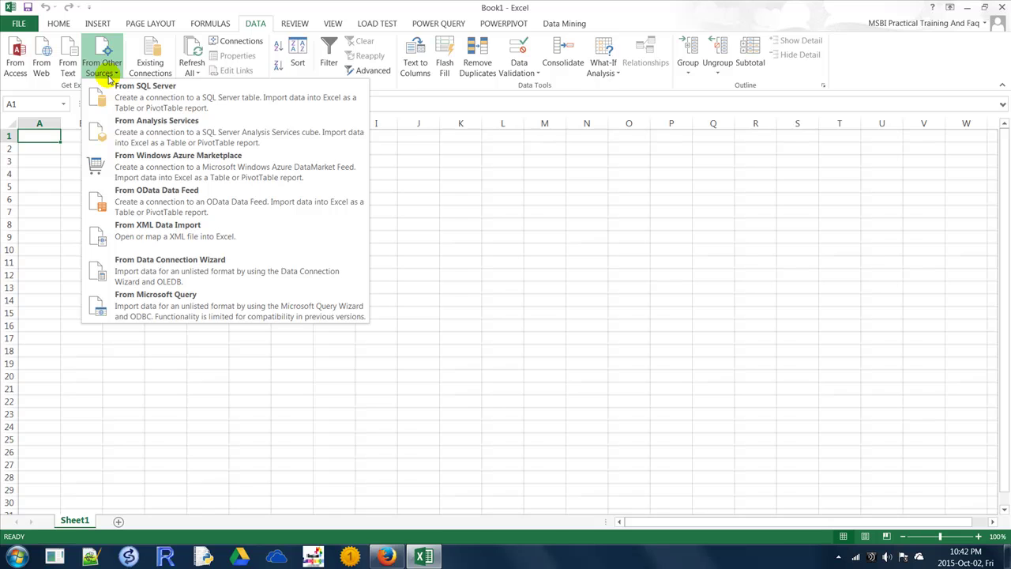
pyautogui.click(163, 134)
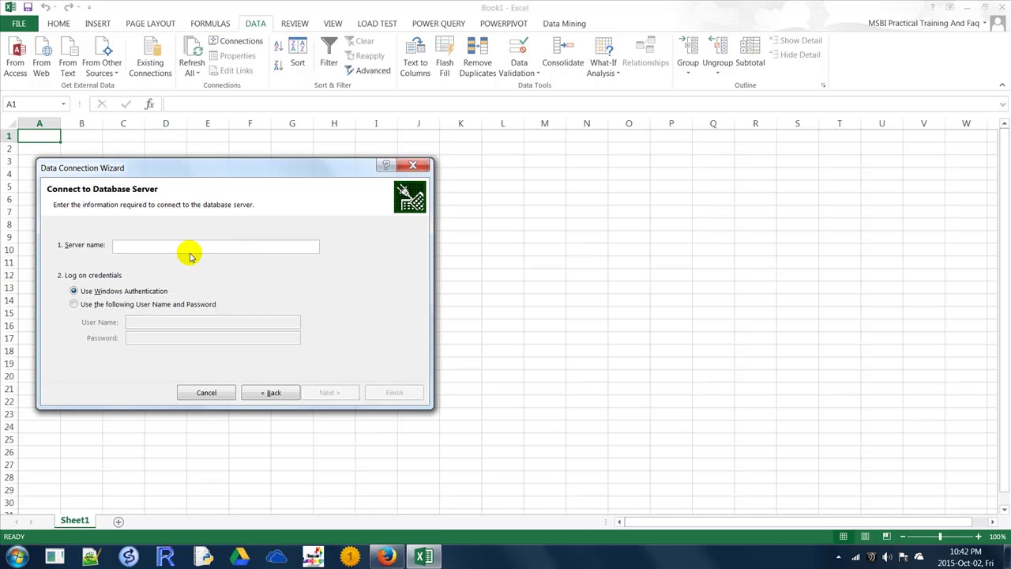
# Step: Connect to server '.' with Windows Authentication and permanently dismiss the colour-scheme prompt
pyautogui.write('.')
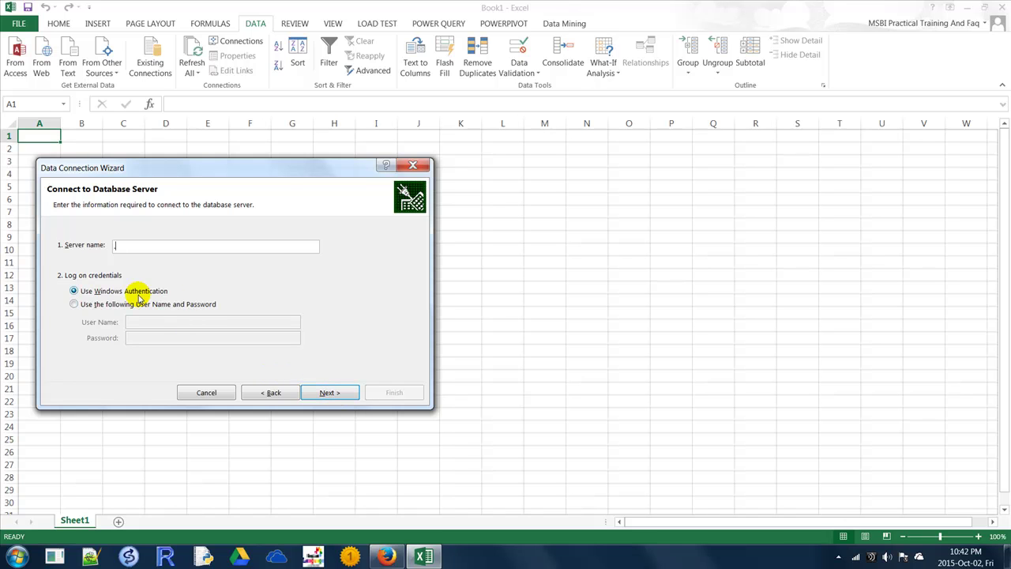
pyautogui.click(328, 392)
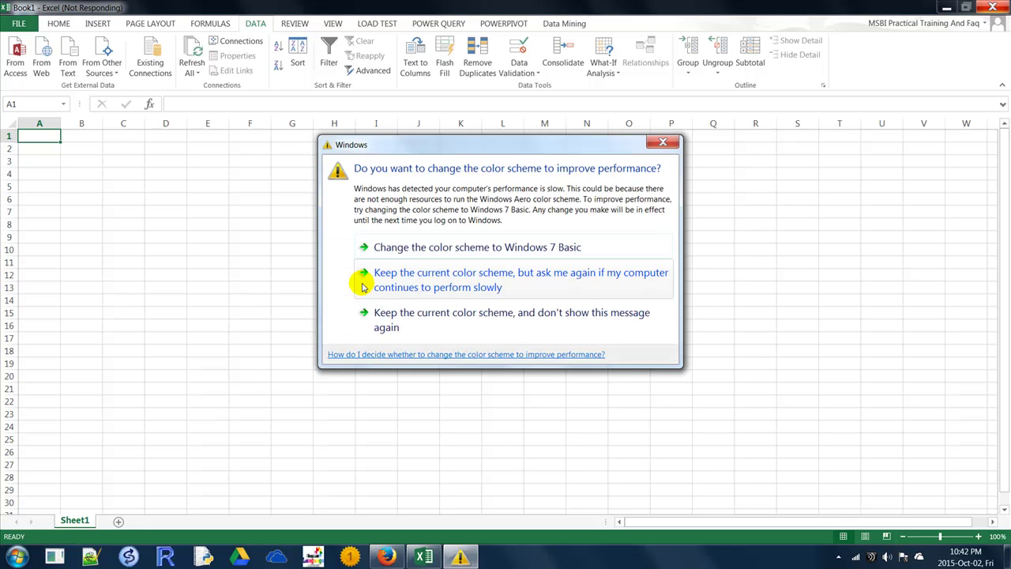
pyautogui.click(385, 326)
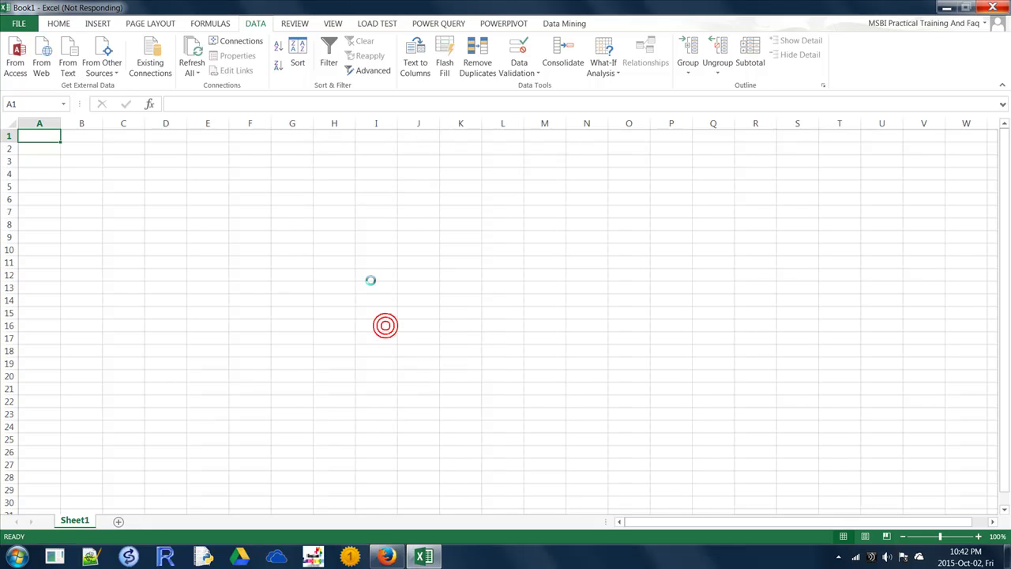
pyautogui.click(371, 280)
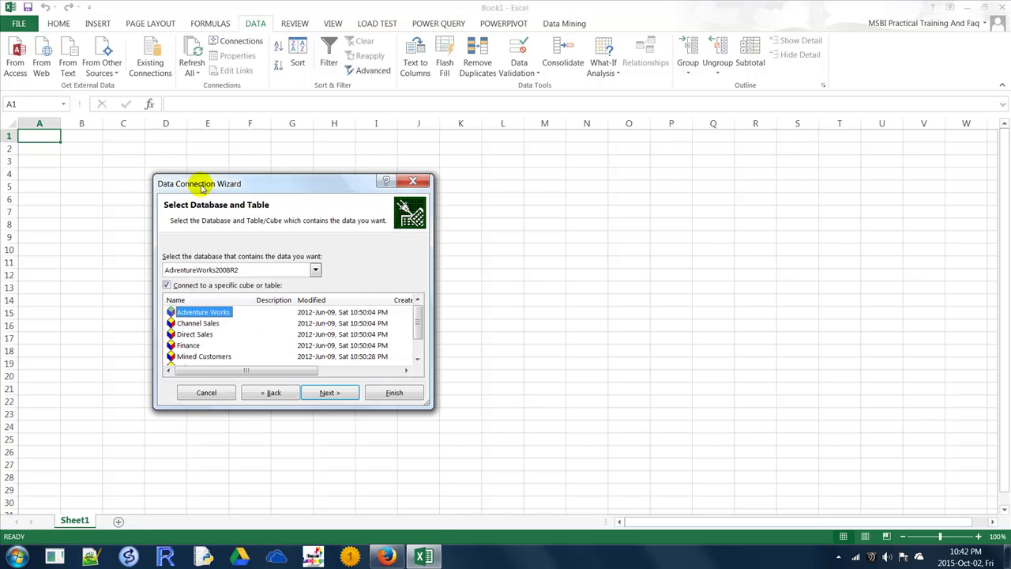
pyautogui.moveTo(198, 182); pyautogui.dragTo(250, 168)
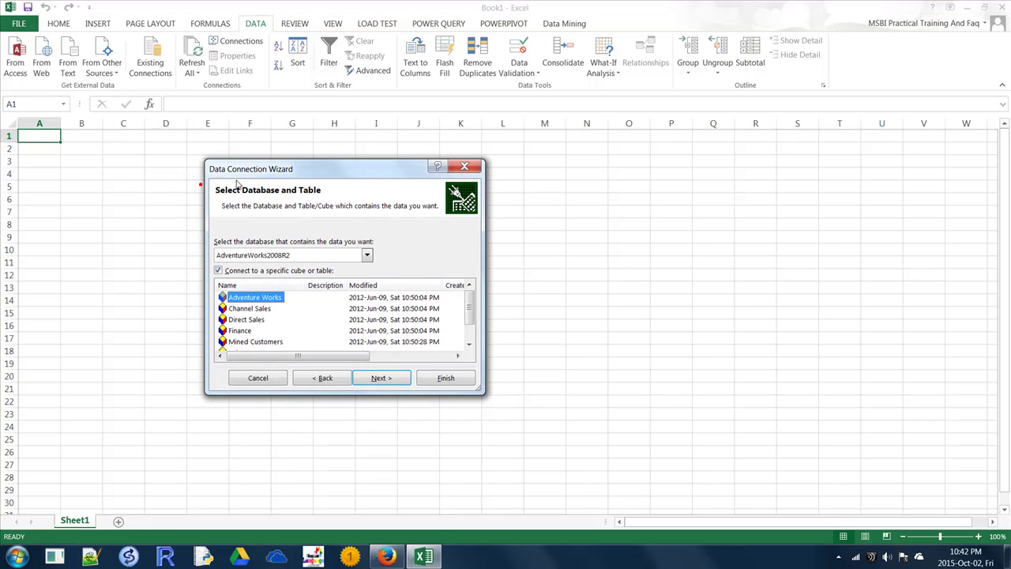
# Step: Pick the Adventure Works cube in database AdventureWorks2008R2 and proceed to the connection-file step
pyautogui.click(367, 255)
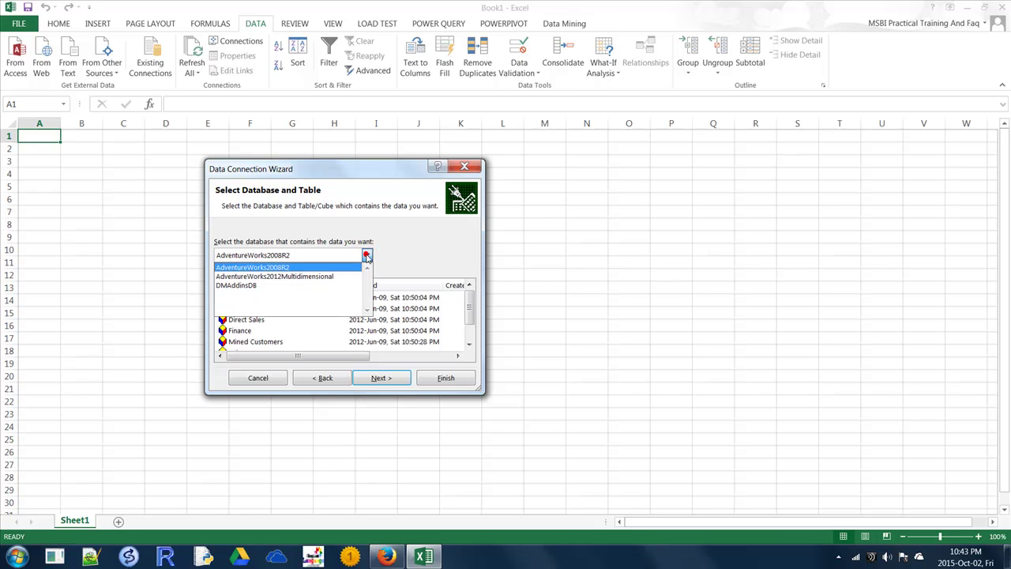
pyautogui.click(275, 268)
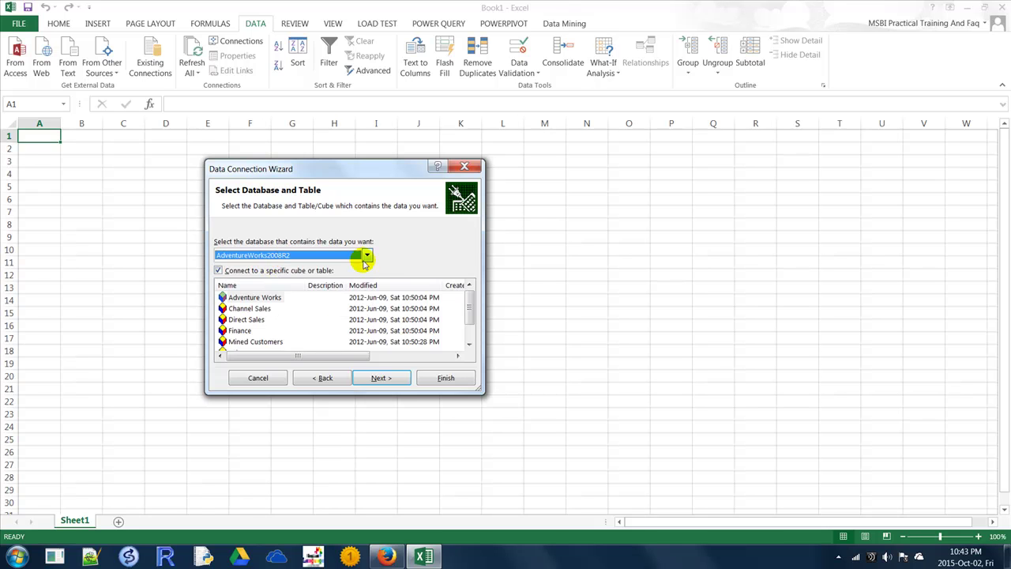
pyautogui.click(244, 300)
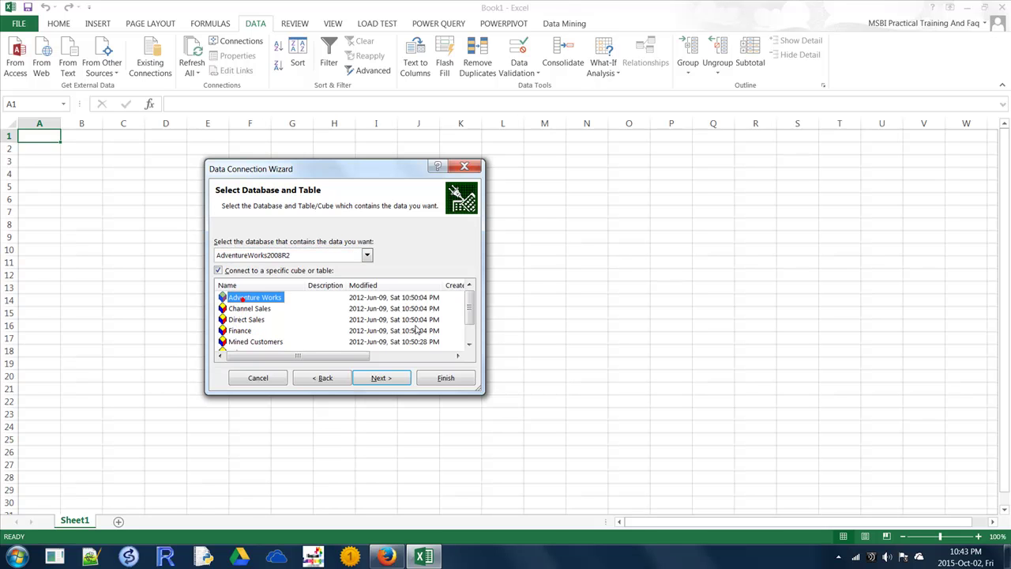
pyautogui.moveTo(470, 308)
pyautogui.mouseDown()
pyautogui.moveTo(472, 320)
pyautogui.moveTo(477, 300)
pyautogui.mouseUp()
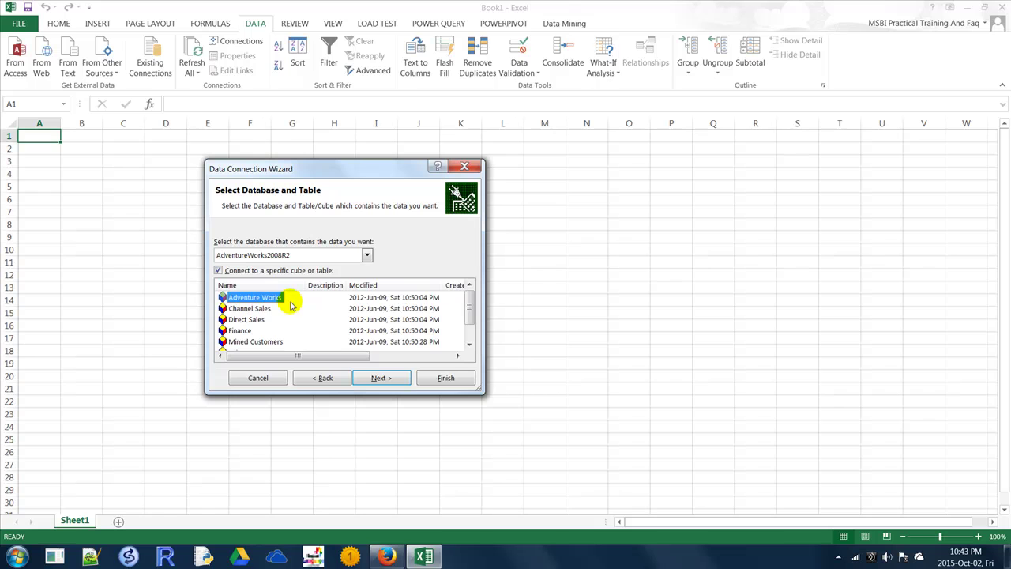
pyautogui.moveTo(344, 356); pyautogui.dragTo(259, 365)
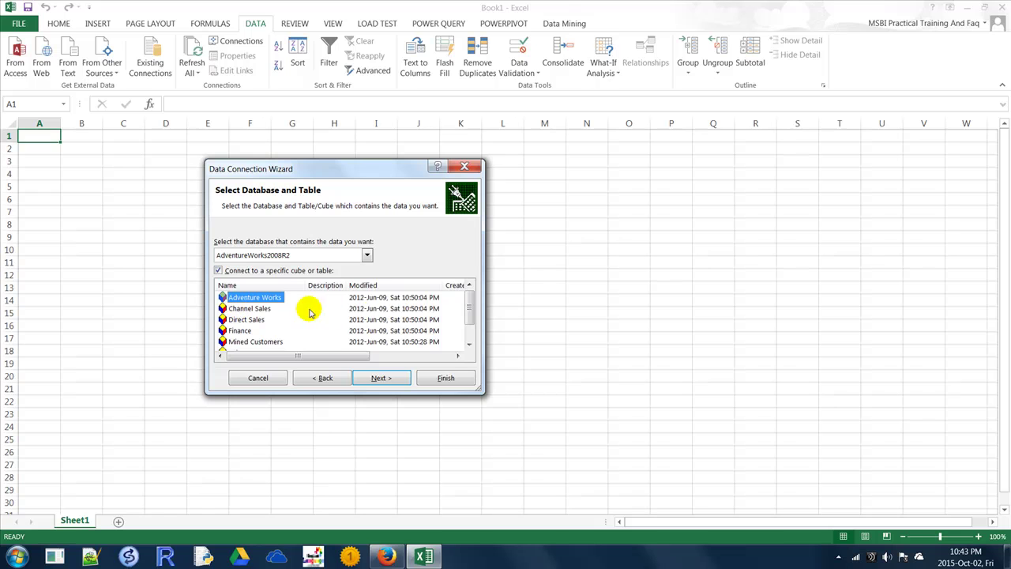
pyautogui.moveTo(307, 357); pyautogui.dragTo(248, 360)
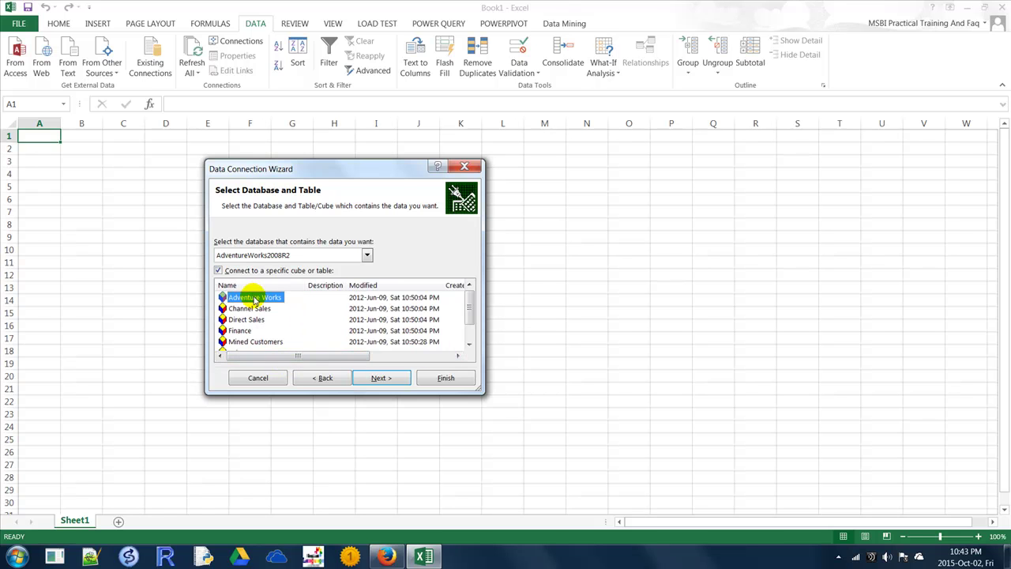
pyautogui.click(381, 378)
# Step: Replace 'AdventureWorks2008R2 Adventure Works.odc' and insert a PivotTable Report at existing worksheet $A$1
pyautogui.click(437, 377)
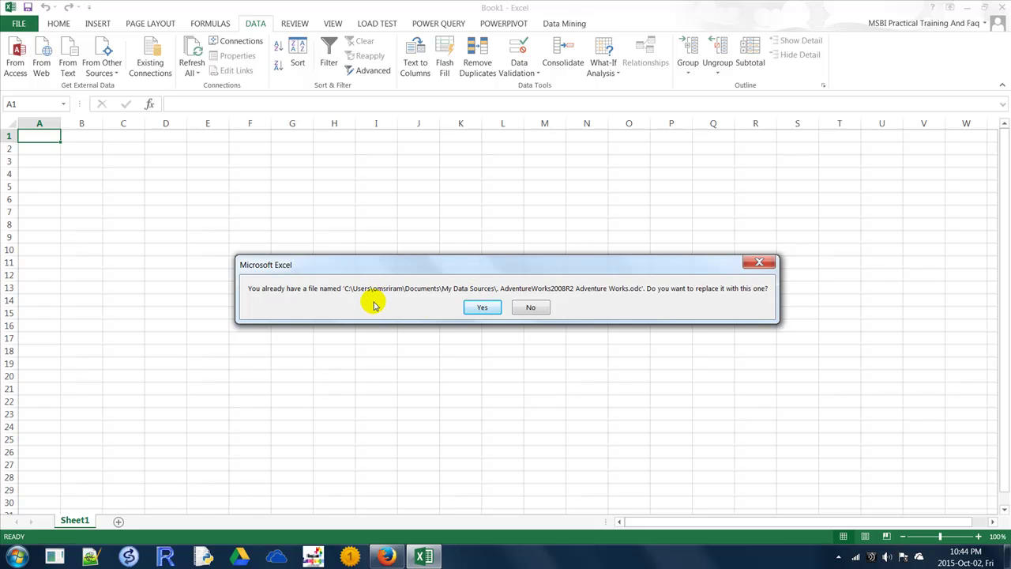
pyautogui.click(474, 307)
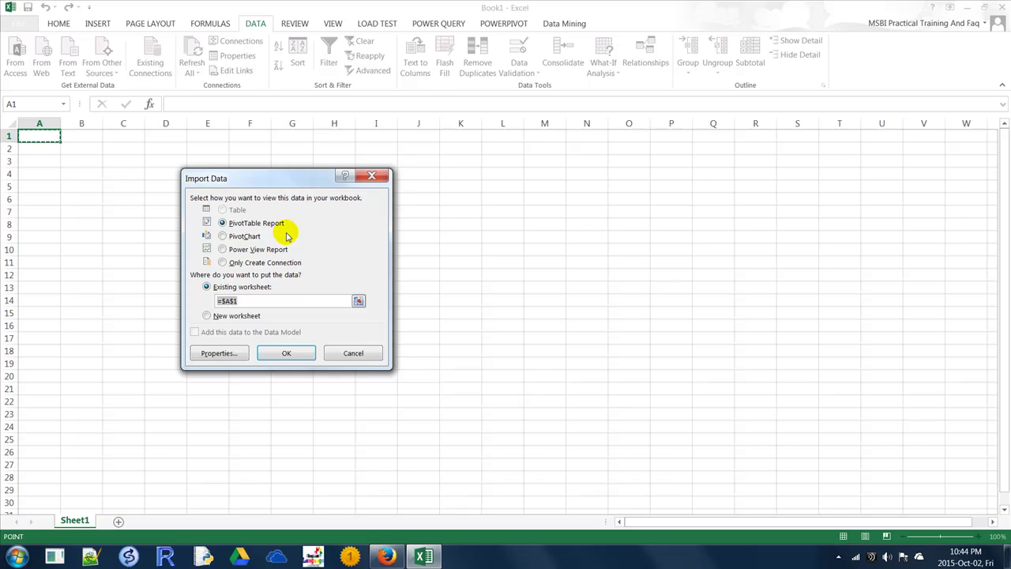
pyautogui.click(282, 352)
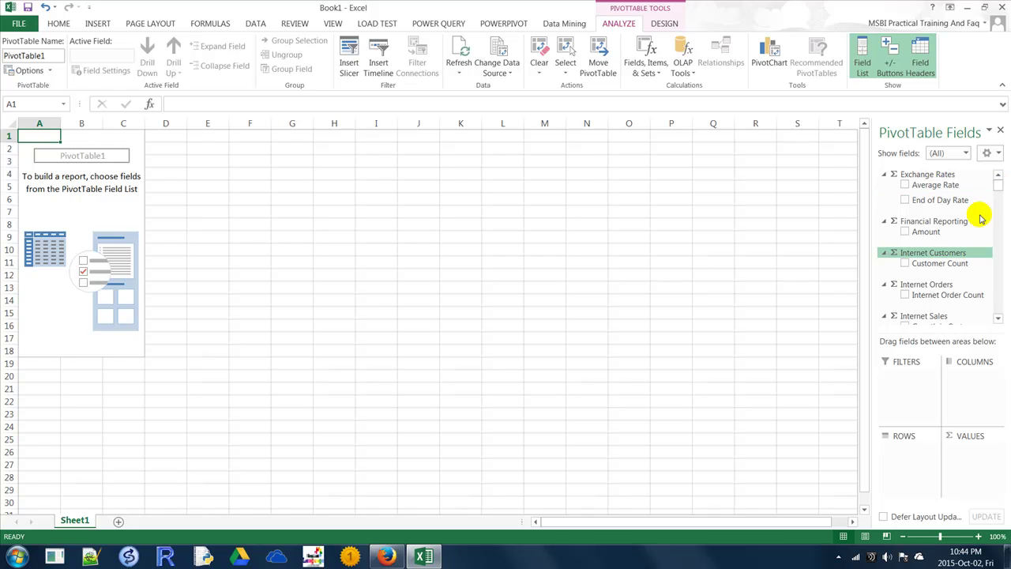
pyautogui.moveTo(998, 187); pyautogui.dragTo(998, 197)
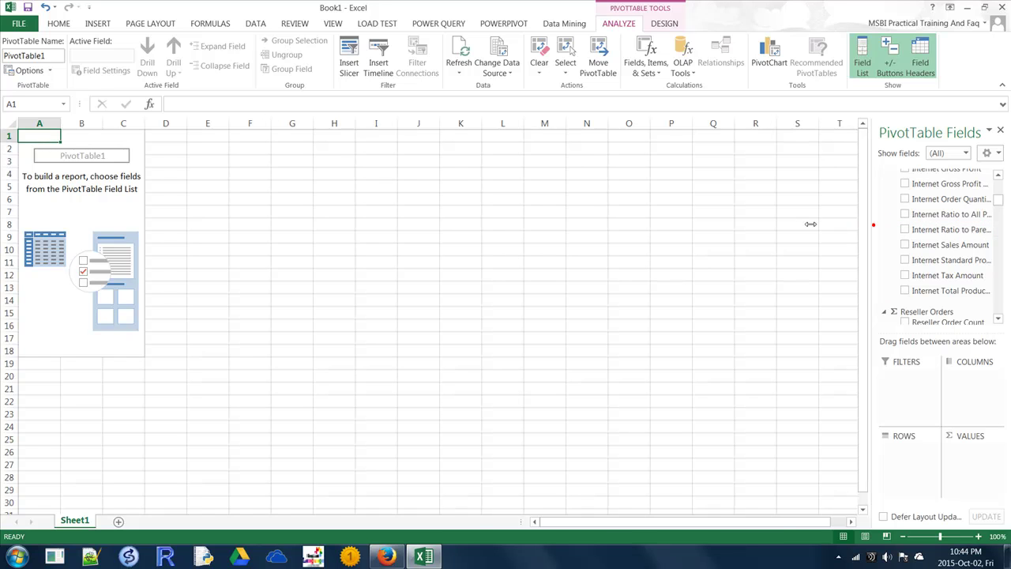
# Step: Widen the PivotTable Fields pane and collapse Exchange Rates, Financial Reporting, Internet Customers, Internet Orders
pyautogui.moveTo(866, 226); pyautogui.dragTo(850, 242)
pyautogui.moveTo(997, 201); pyautogui.dragTo(1004, 175)
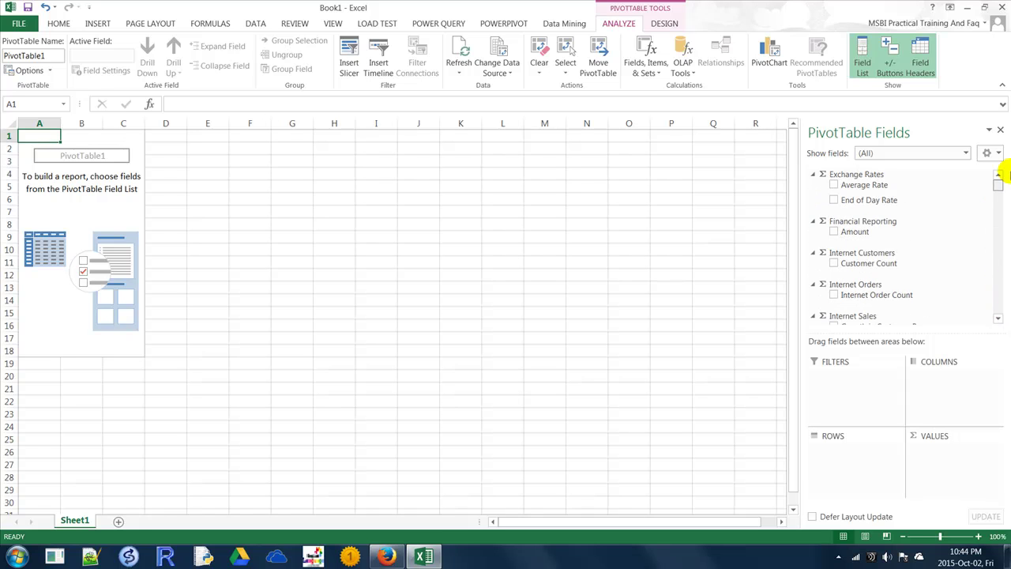
pyautogui.click(813, 174)
pyautogui.click(814, 194)
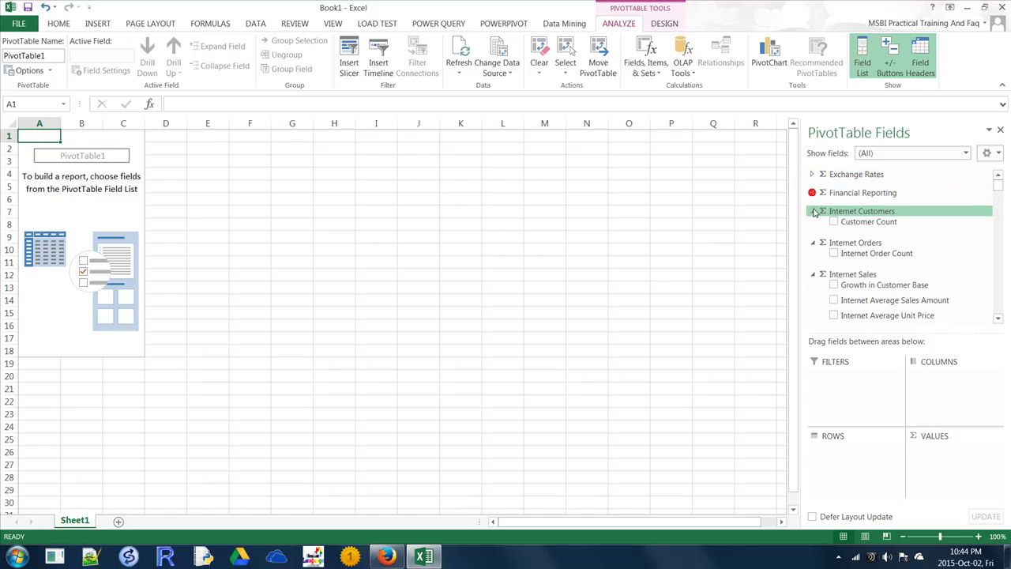
pyautogui.click(813, 211)
pyautogui.click(813, 229)
# Step: Add Internet Sales Amount from the Internet Sales group, totalling $29,358,677.22
pyautogui.click(813, 245)
pyautogui.click(813, 245)
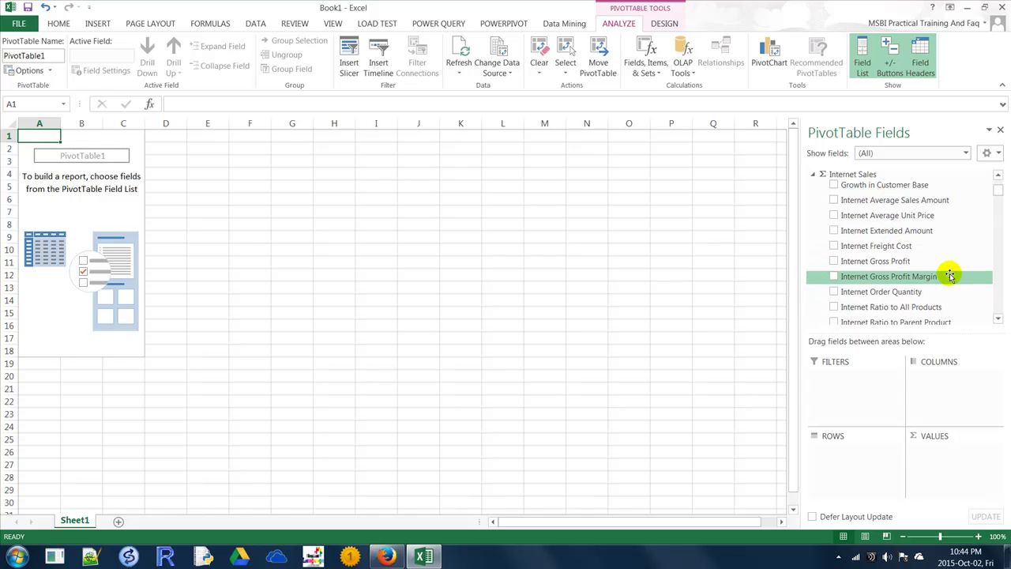
pyautogui.scroll(-1, 881, 263)
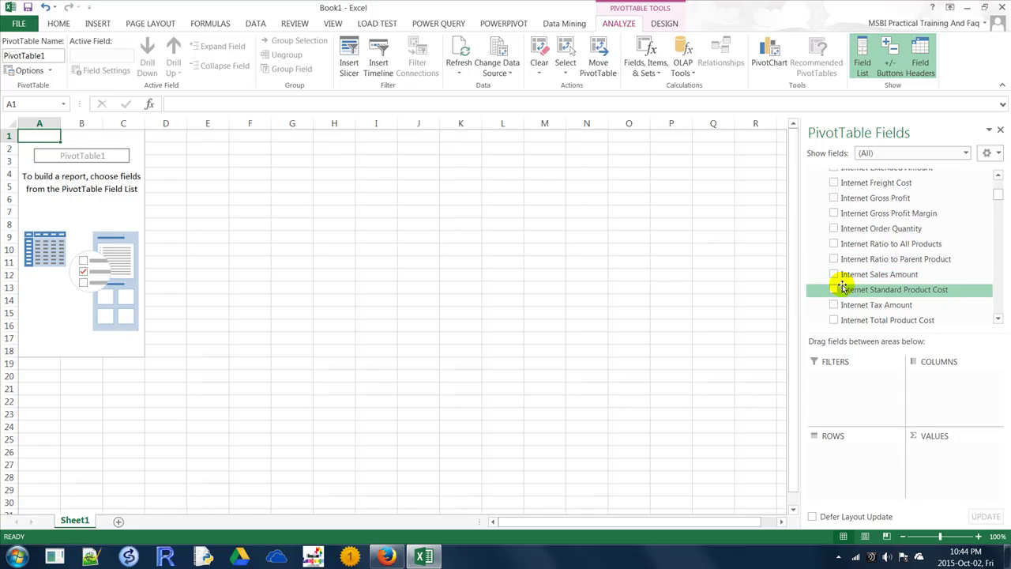
pyautogui.click(834, 274)
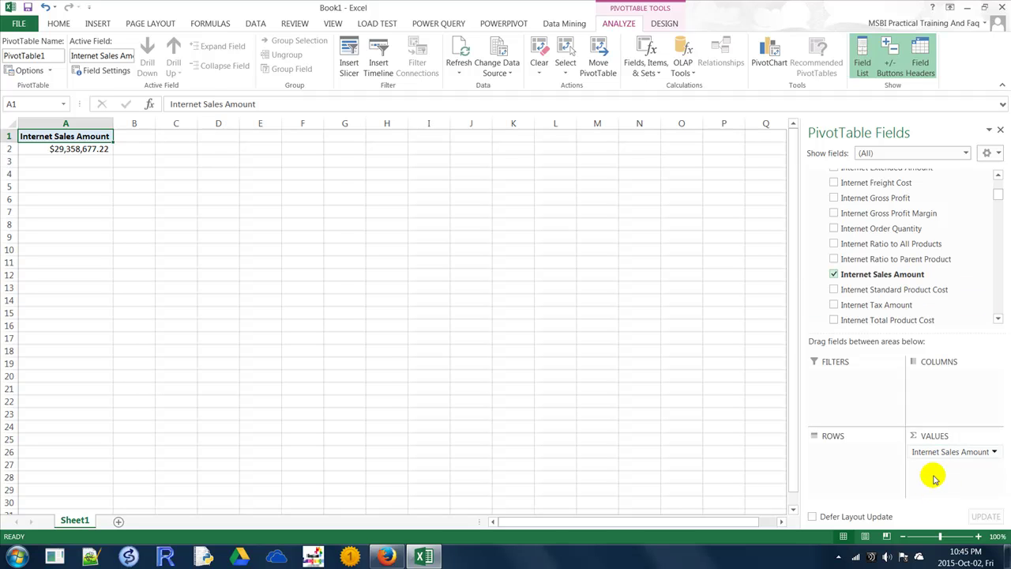
# Step: Put Product Categories on Rows after the warning that Internet Sales Amount can't go there
pyautogui.moveTo(948, 457); pyautogui.dragTo(874, 465)
pyautogui.click(508, 312)
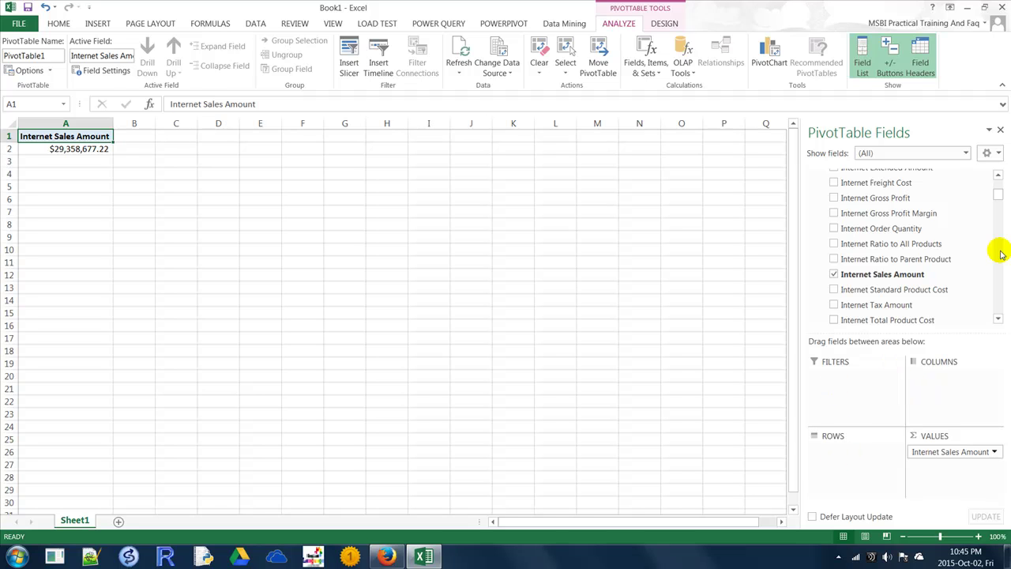
pyautogui.moveTo(998, 196); pyautogui.dragTo(1001, 277)
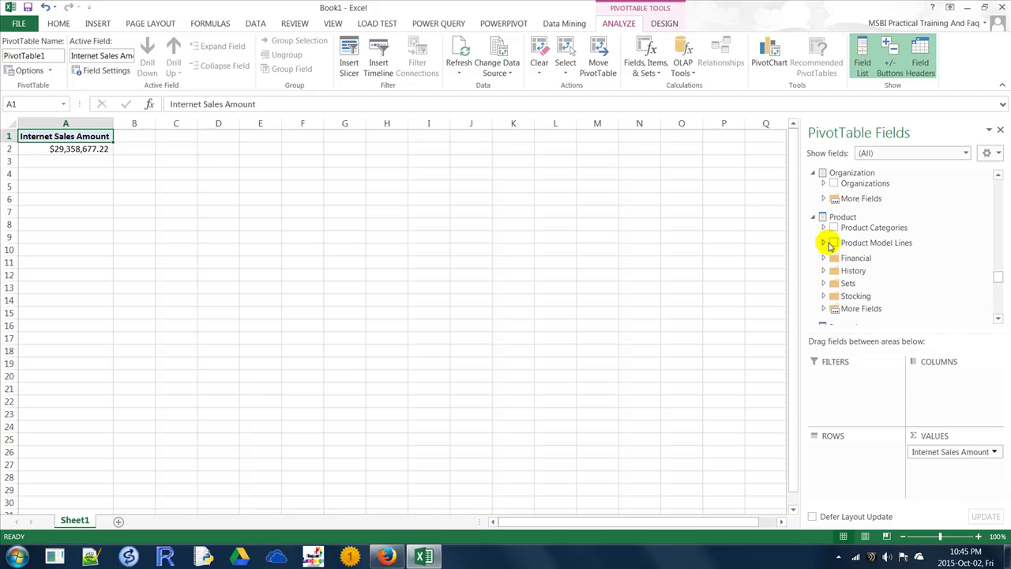
pyautogui.moveTo(832, 228); pyautogui.dragTo(848, 464)
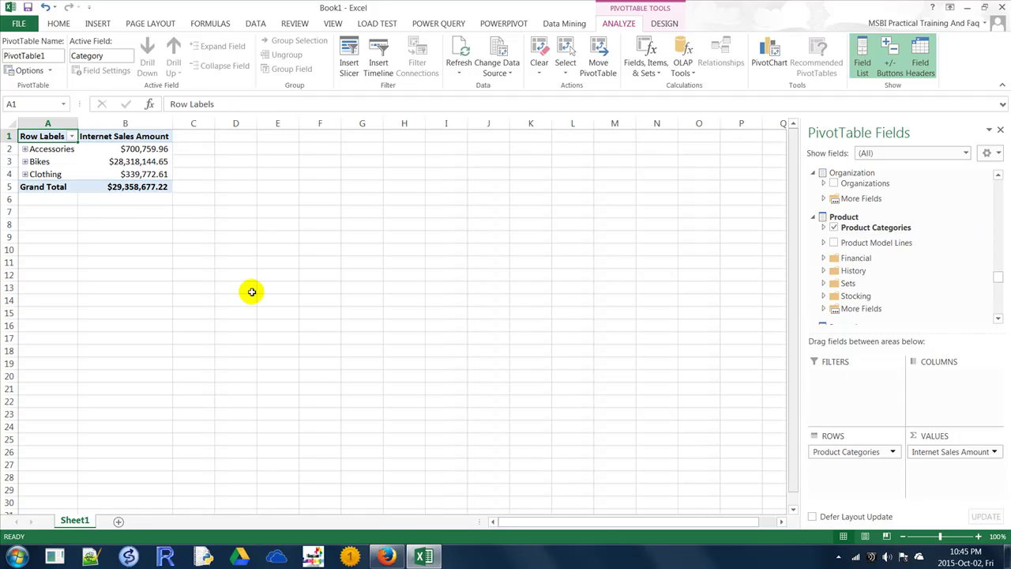
# Step: Expand Accessories, Bike Racks and Bike Stands, and place Scenario in the Columns area
pyautogui.click(25, 149)
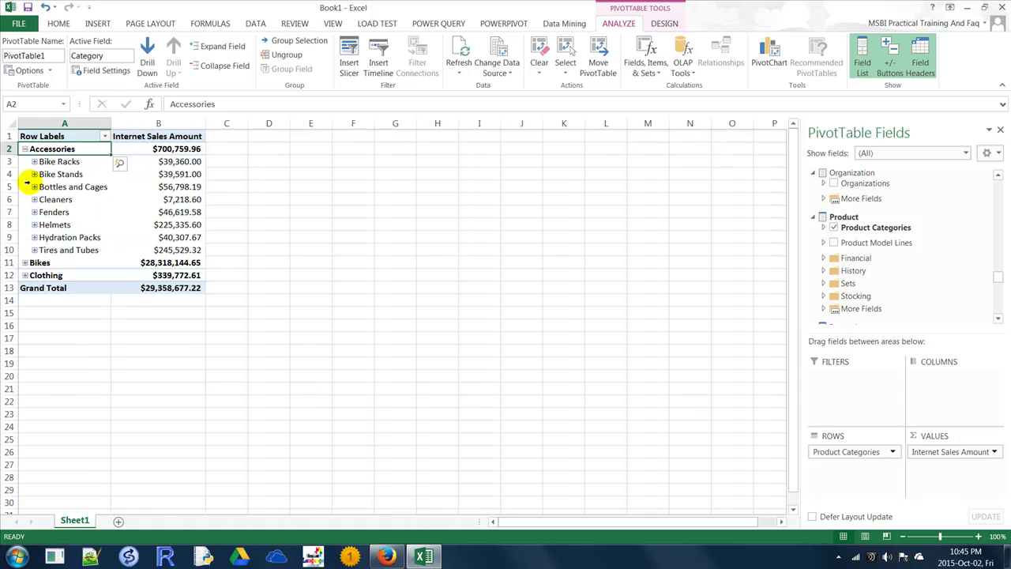
pyautogui.click(34, 162)
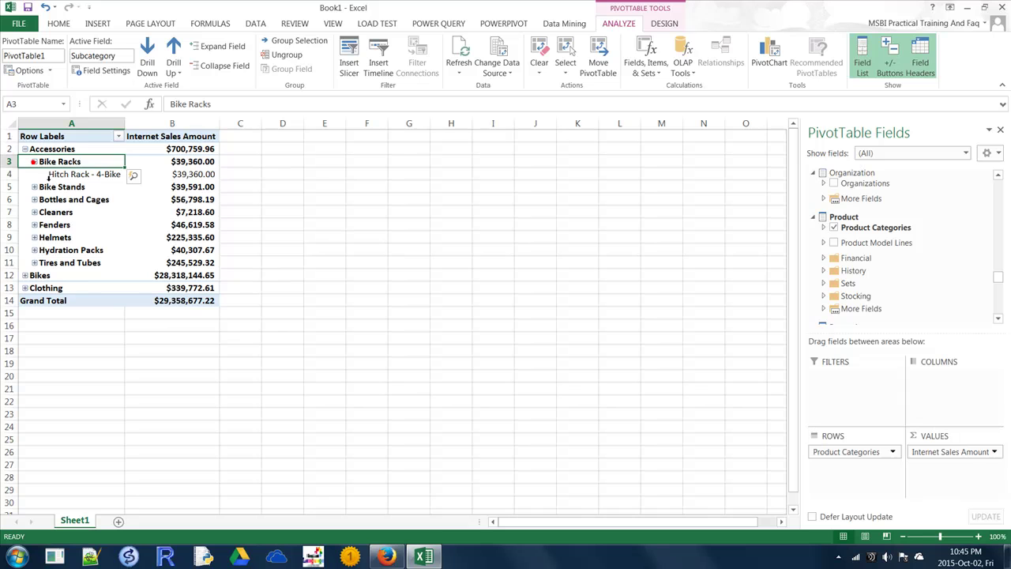
pyautogui.click(33, 187)
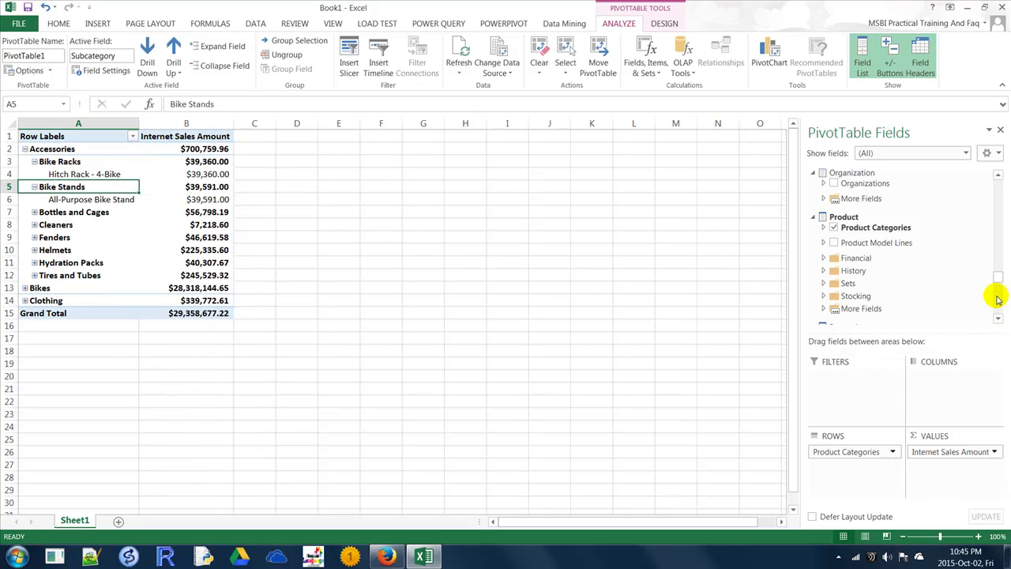
pyautogui.moveTo(999, 277); pyautogui.dragTo(1001, 307)
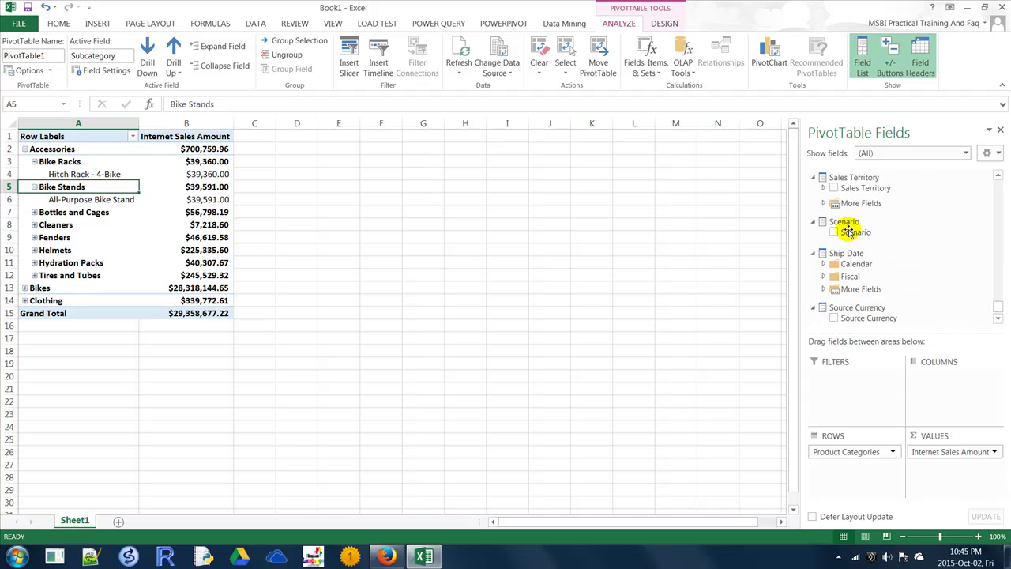
pyautogui.moveTo(836, 235); pyautogui.dragTo(937, 384)
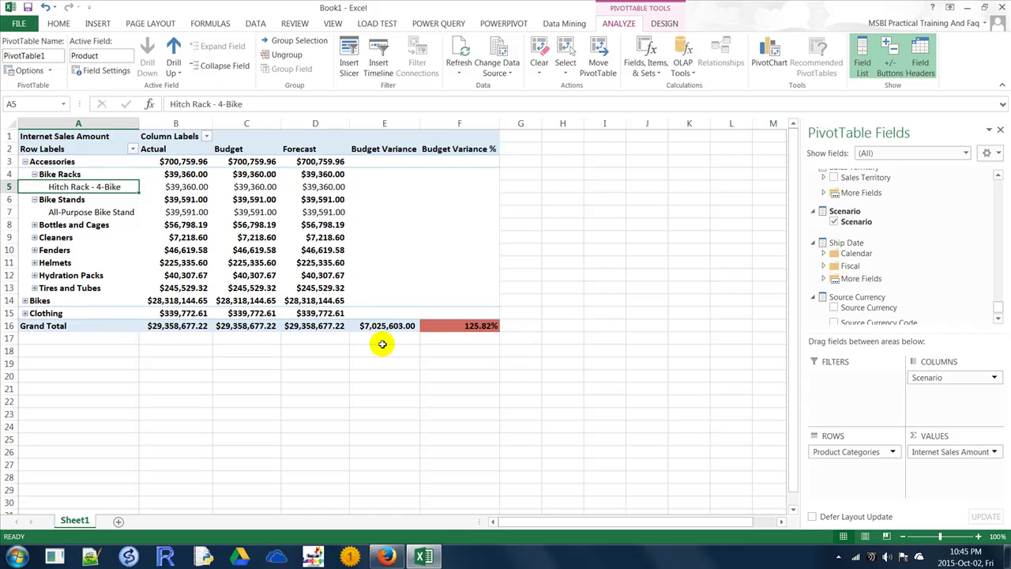
# Step: Inspect the Budget and Actual column headers, the Accessories subcategory labels and their Budget values
pyautogui.click(229, 148)
pyautogui.click(153, 148)
pyautogui.click(90, 232)
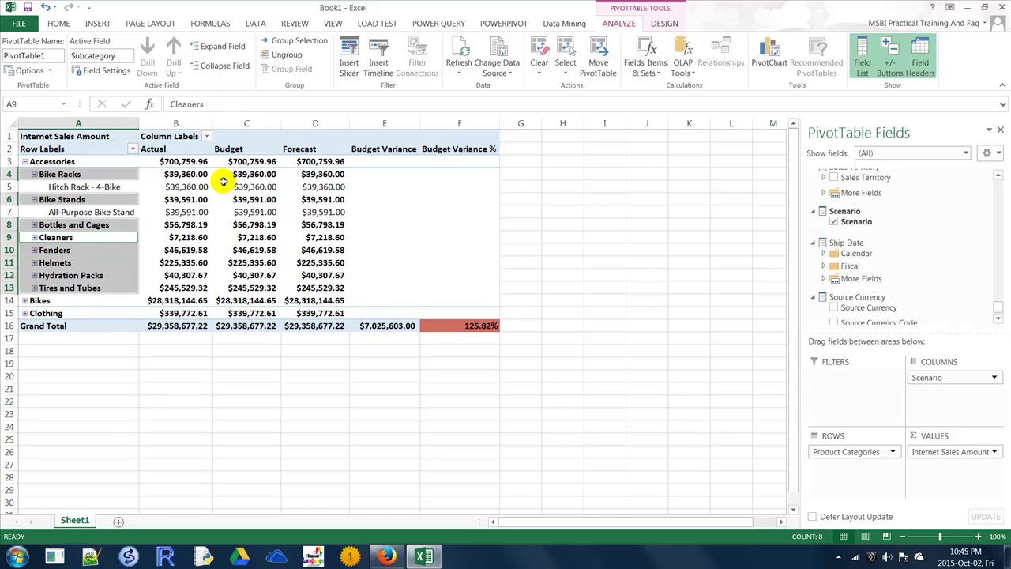
pyautogui.moveTo(224, 182)
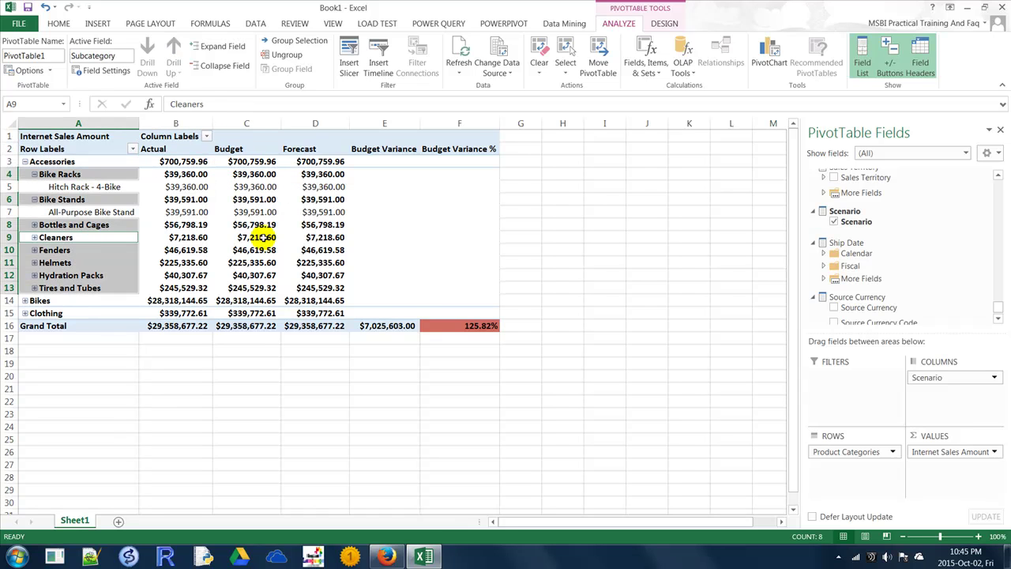
pyautogui.moveTo(263, 237)
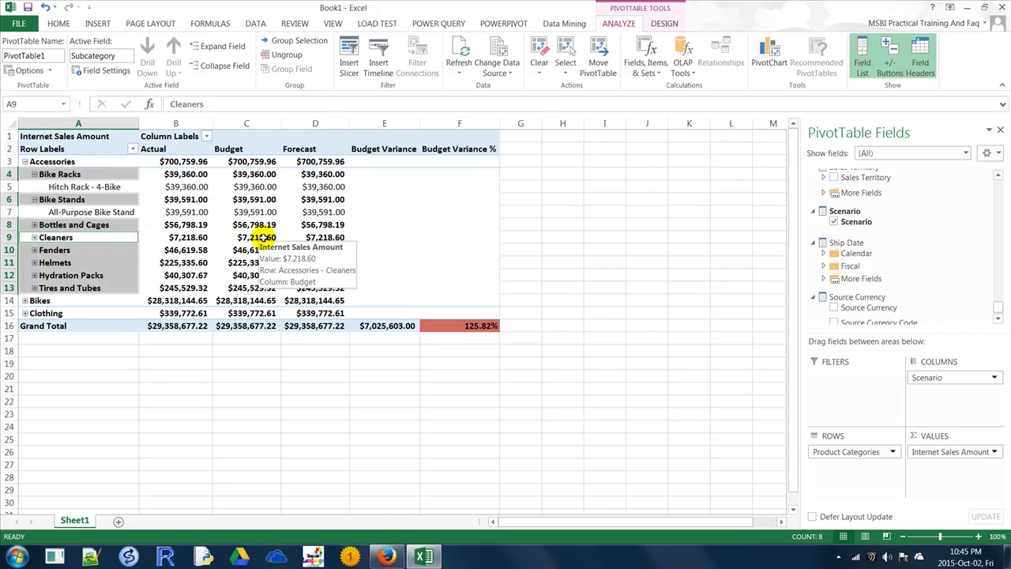